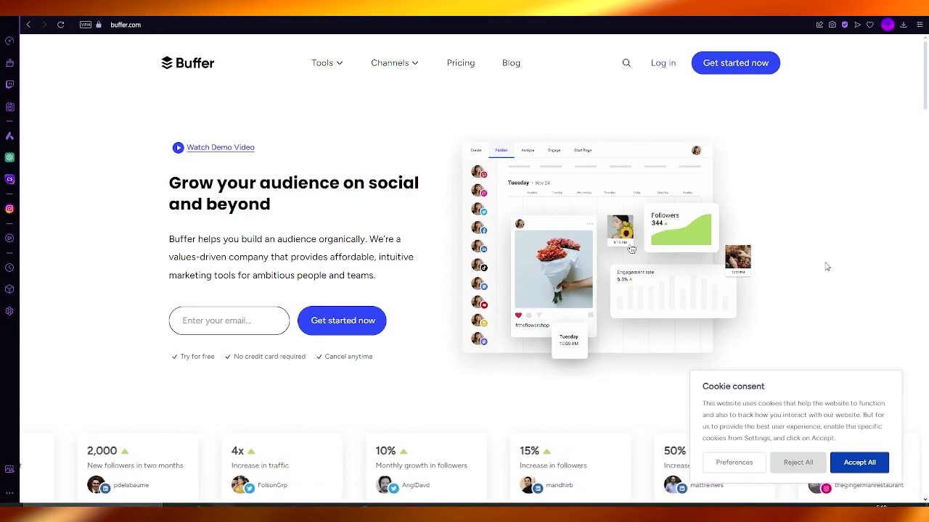
Accept all cookies on the Buffer homepage
left_click(861, 462)
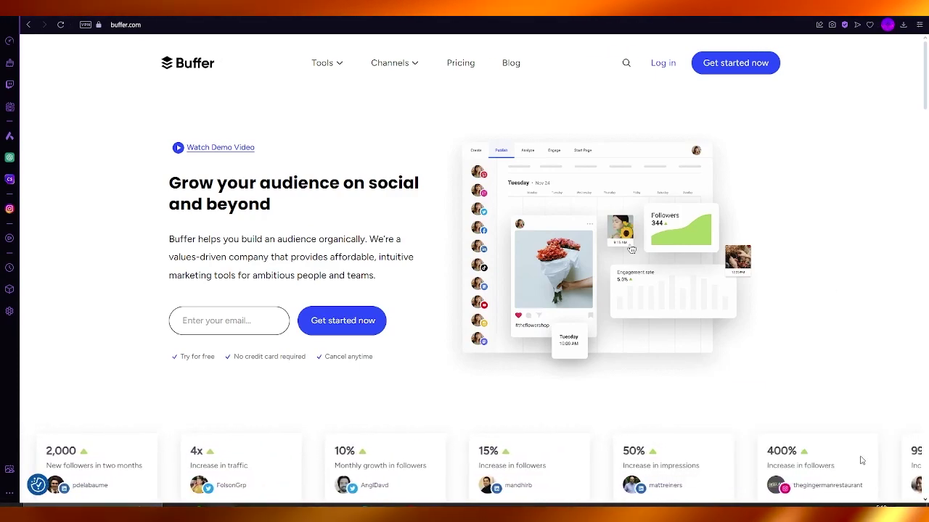
scroll(832, 331, "down", 15)
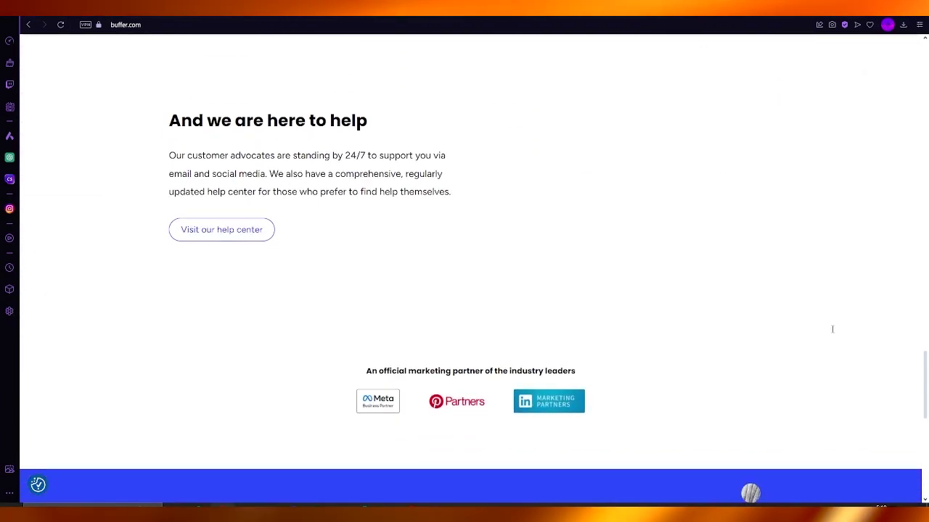
scroll(832, 331, "up", 15)
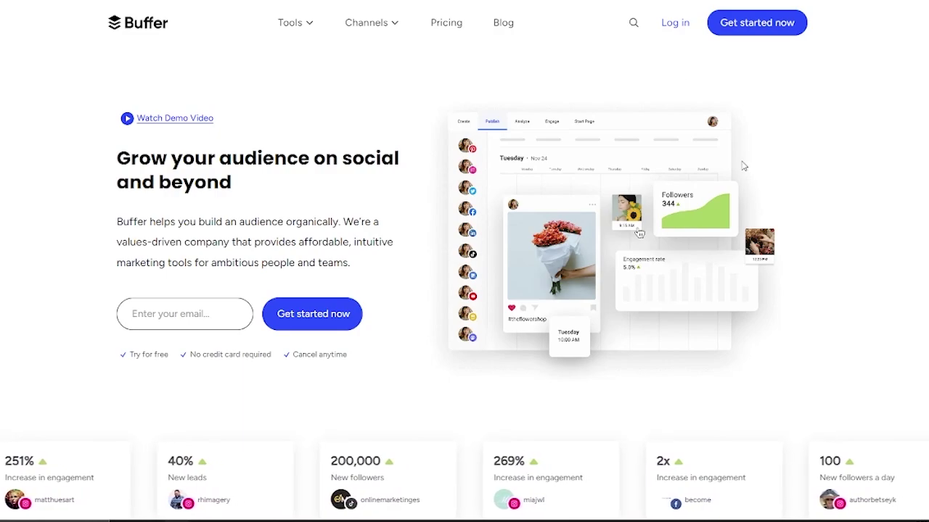
Scroll through the homepage feature sections, then jump back to the top
scroll(744, 166, "down", 20)
right_click(740, 153)
left_click(755, 124)
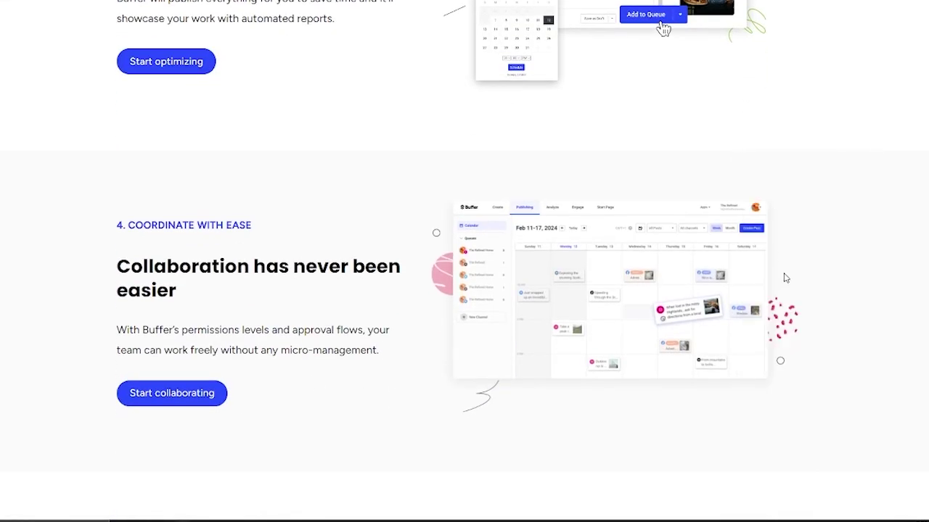
scroll(812, 175, "down", 15)
key("Home")
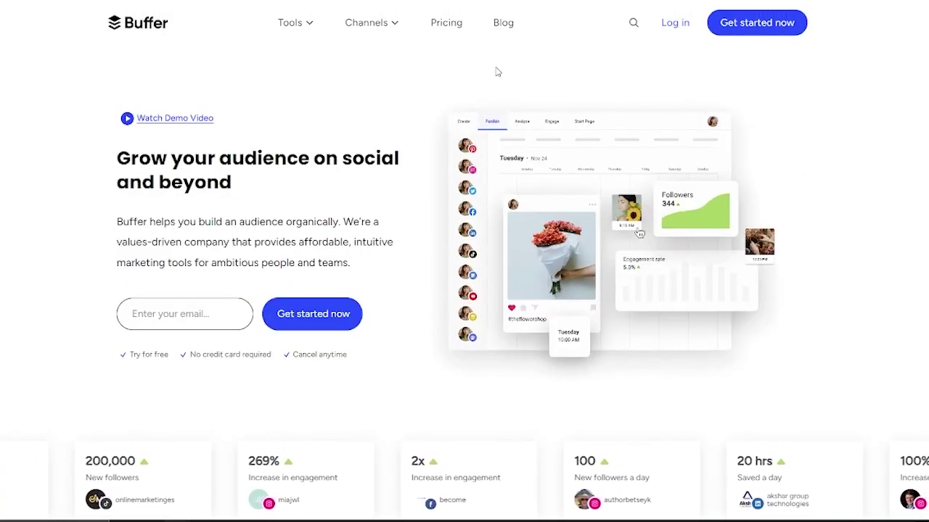
Sign up for Buffer using the copied temporary email address and an account password
left_click(747, 26)
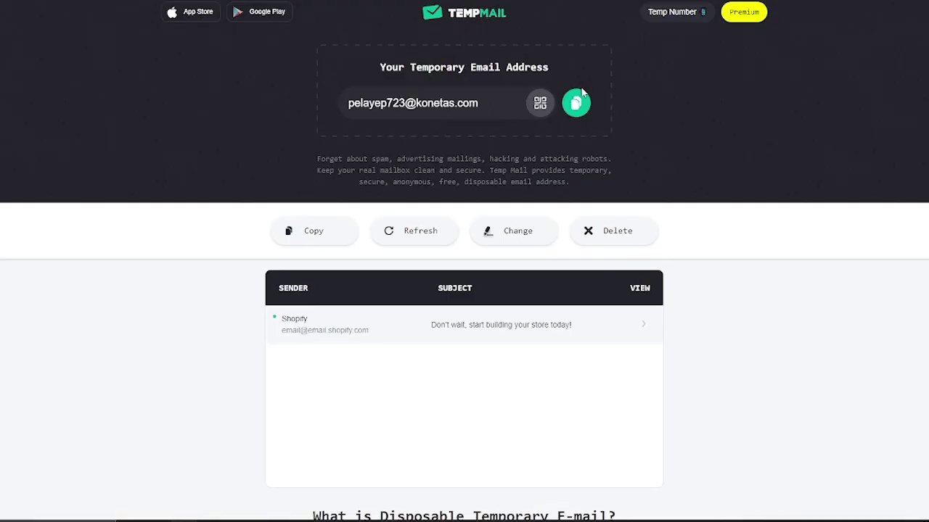
left_click(577, 103)
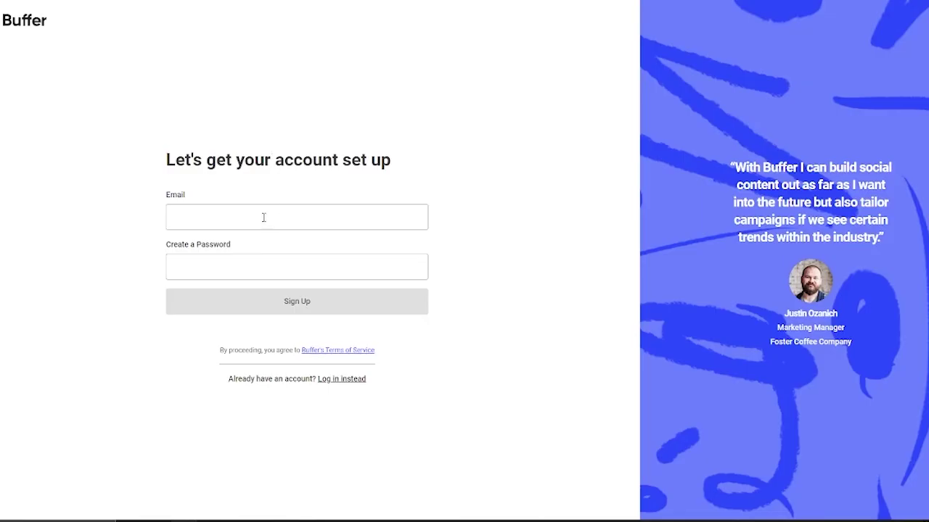
left_click(263, 214)
key("ctrl+v")
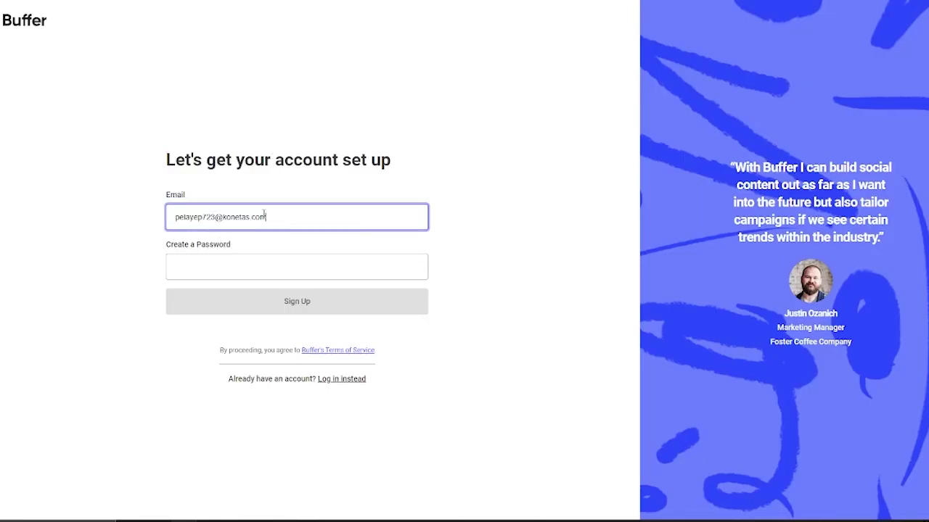
left_click(244, 265)
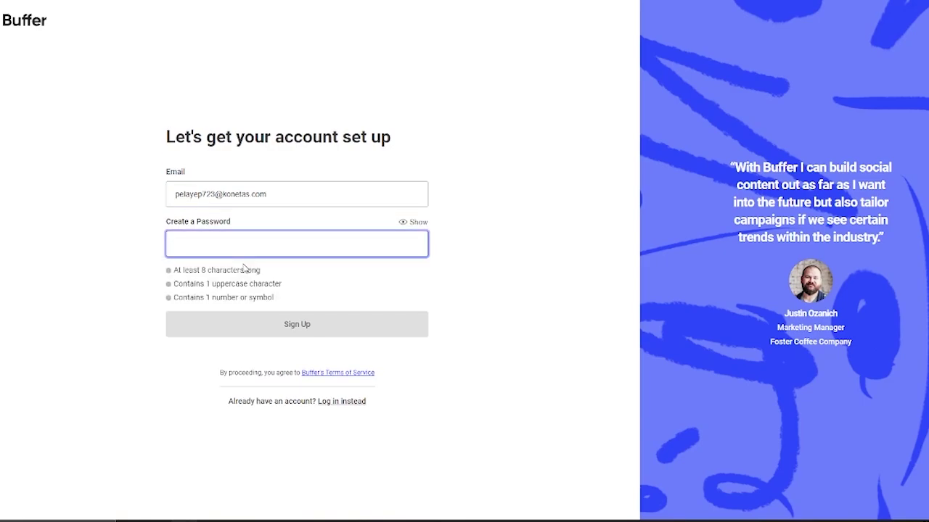
type("Passw0rd1")
left_click(295, 328)
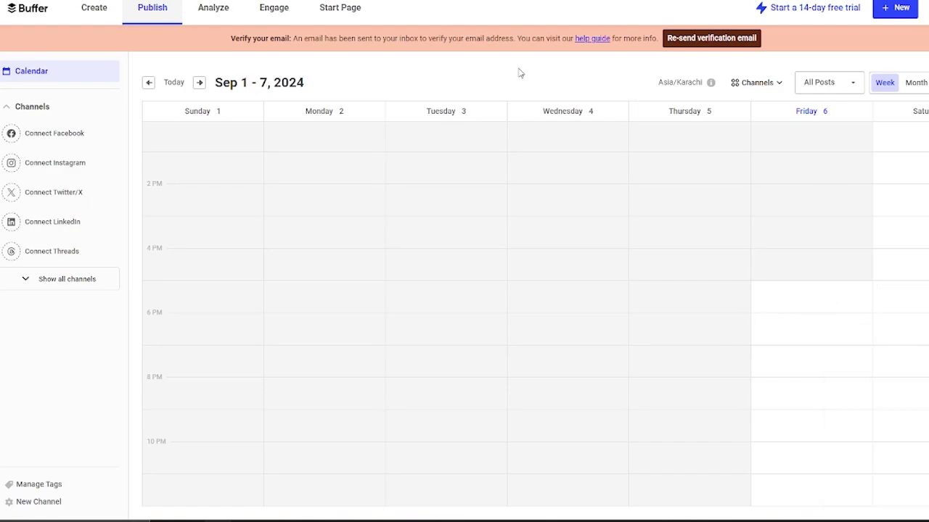
Switch to Buffer's Create section idea board
left_click(79, 21)
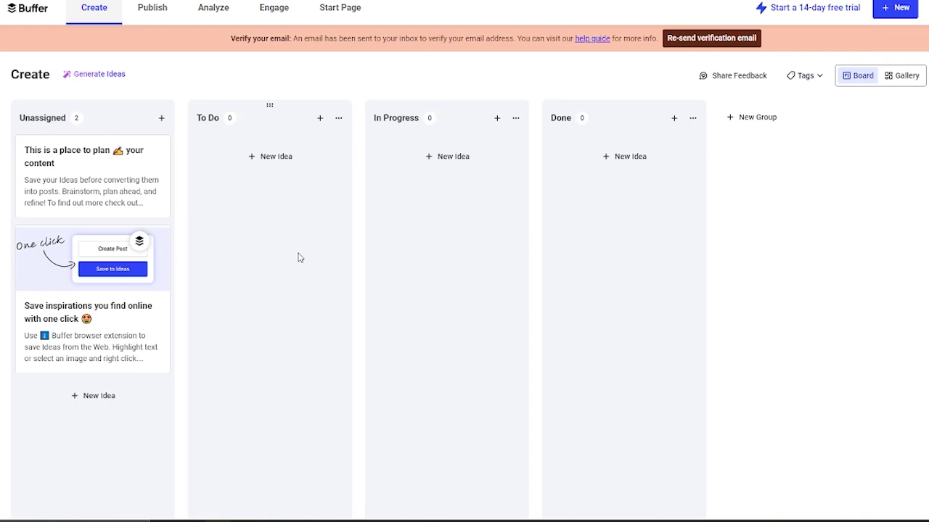
Create a new idea titled 'SEO post' with body 'in this we will be talking about ur brand but using keywords'
left_click(94, 397)
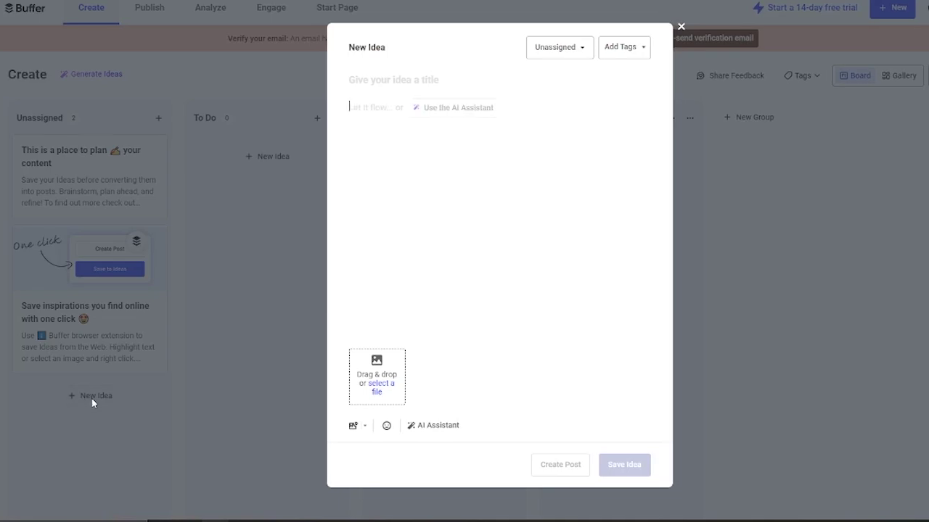
left_click(382, 82)
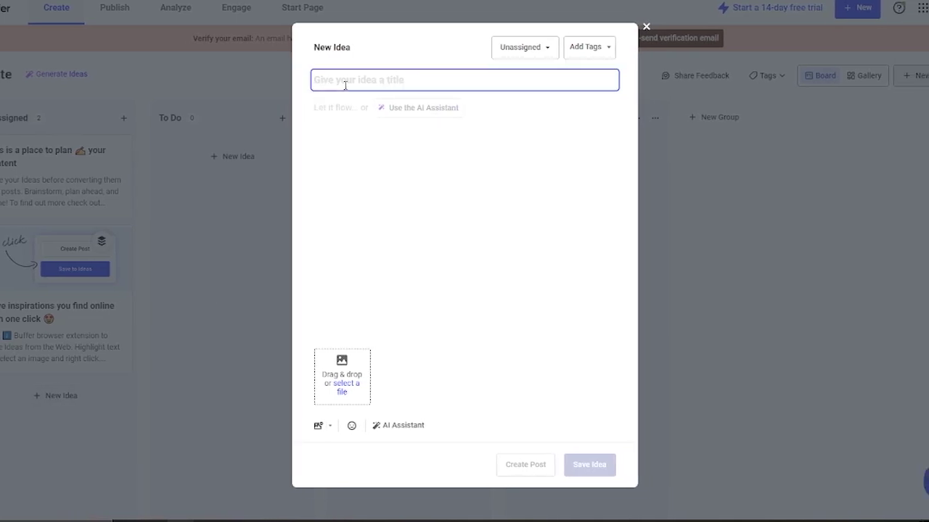
type("SEO post")
left_click(344, 134)
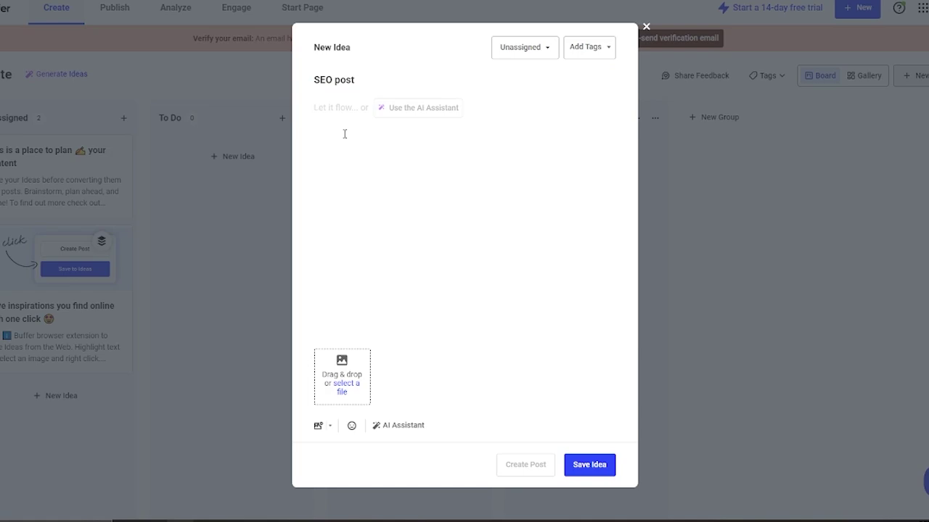
type("in this we will be talking about ur brand but using keywords")
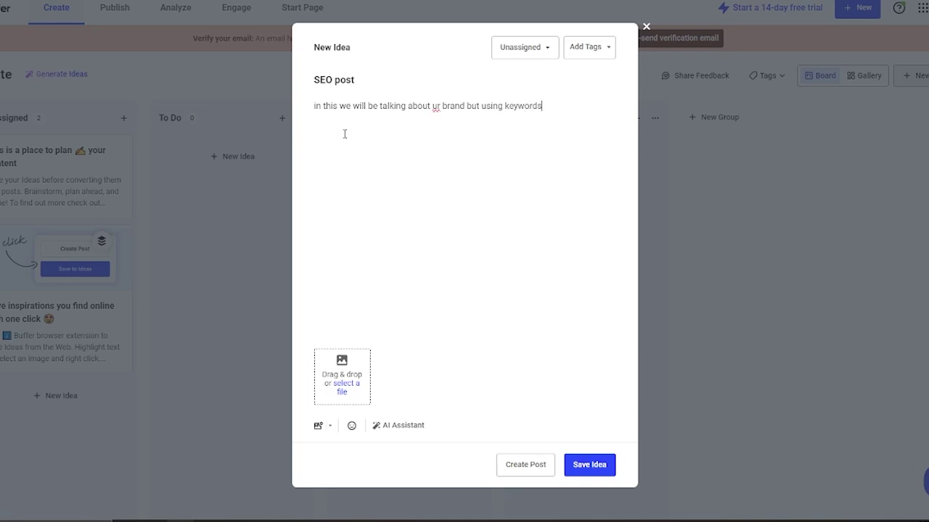
Attach the dark jpeg photo from the downloaded files to the SEO post idea
left_click(343, 358)
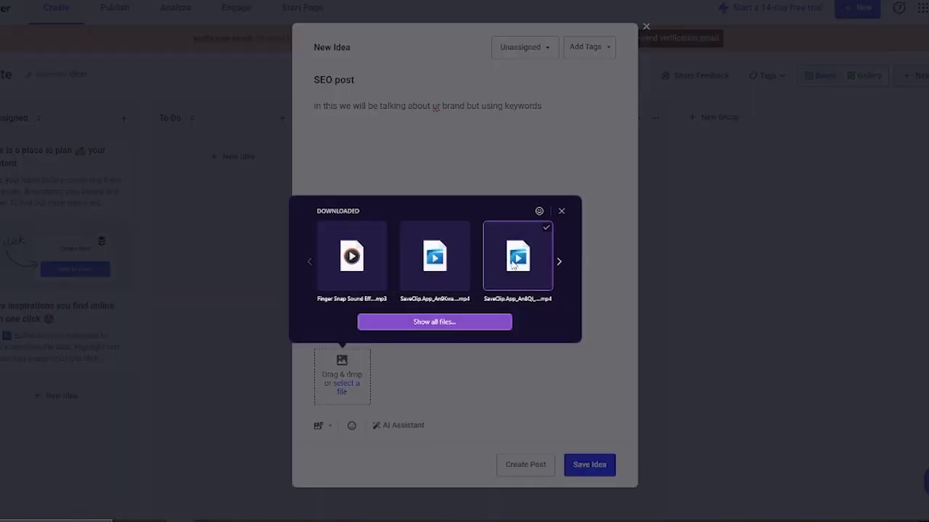
left_click(560, 263)
left_click(561, 263)
left_click(561, 262)
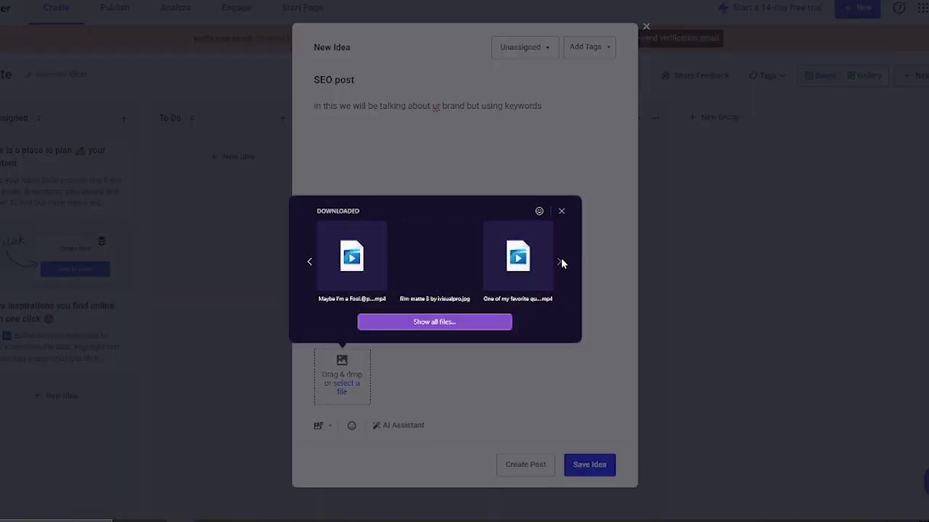
left_click(560, 262)
left_click(561, 262)
left_click(561, 262)
left_click(560, 263)
left_click(561, 263)
left_click(561, 262)
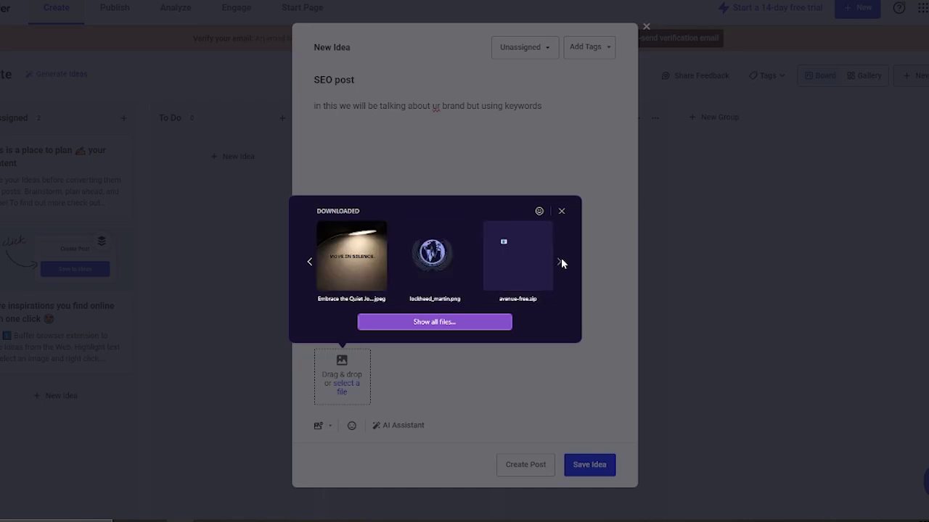
left_click(372, 260)
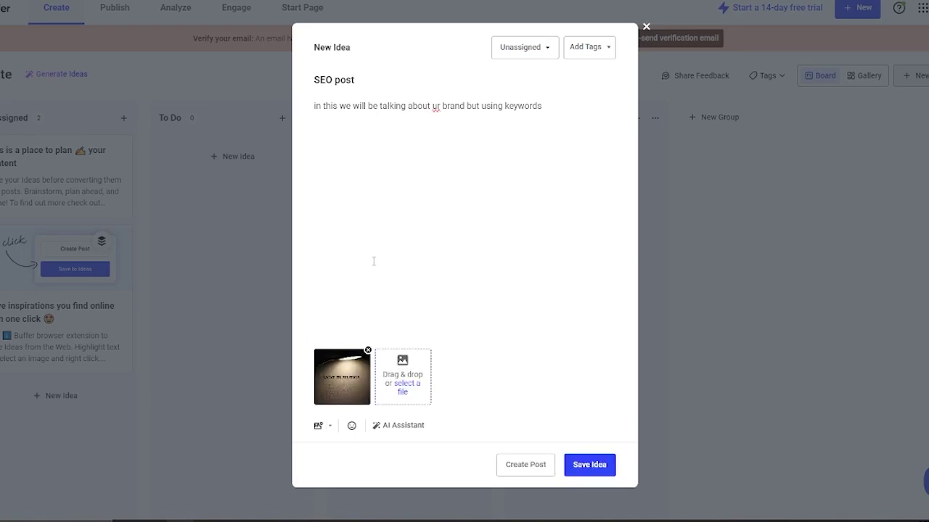
Review the idea's status and tag options without changing them
left_click(543, 50)
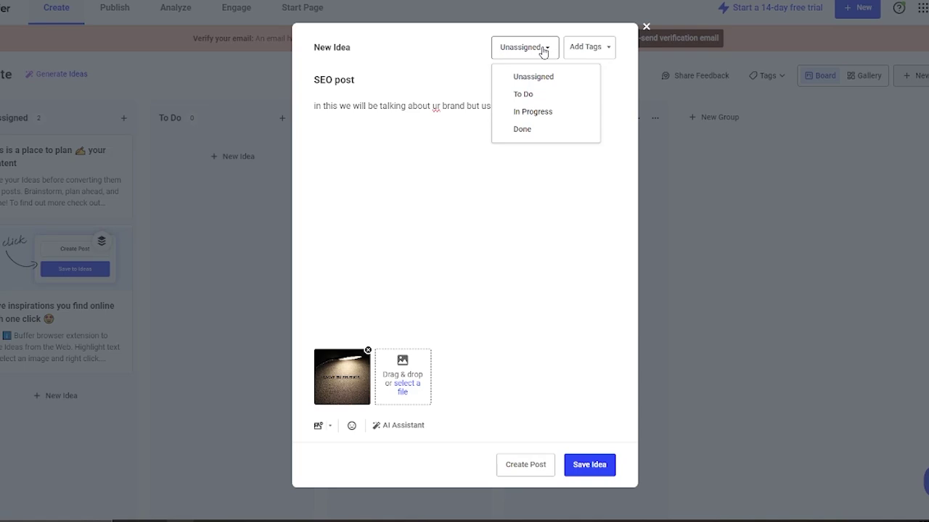
left_click(543, 49)
left_click(595, 47)
left_click(595, 47)
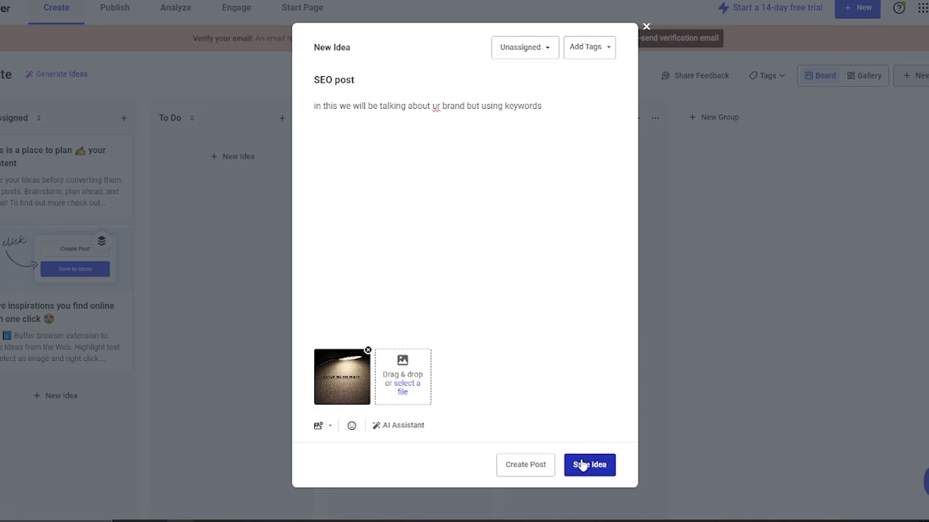
Turn the idea into a post, choosing Keep Editing on both discard prompts
left_click(527, 464)
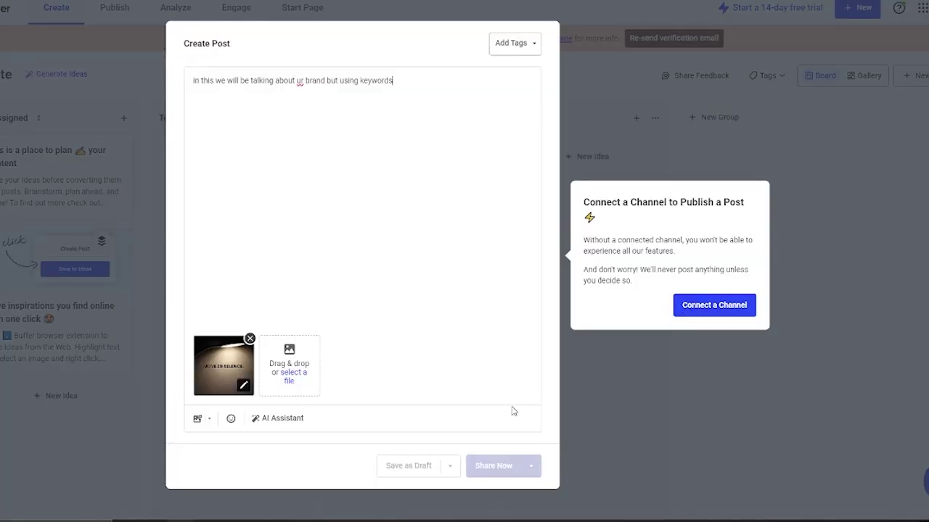
left_click(803, 225)
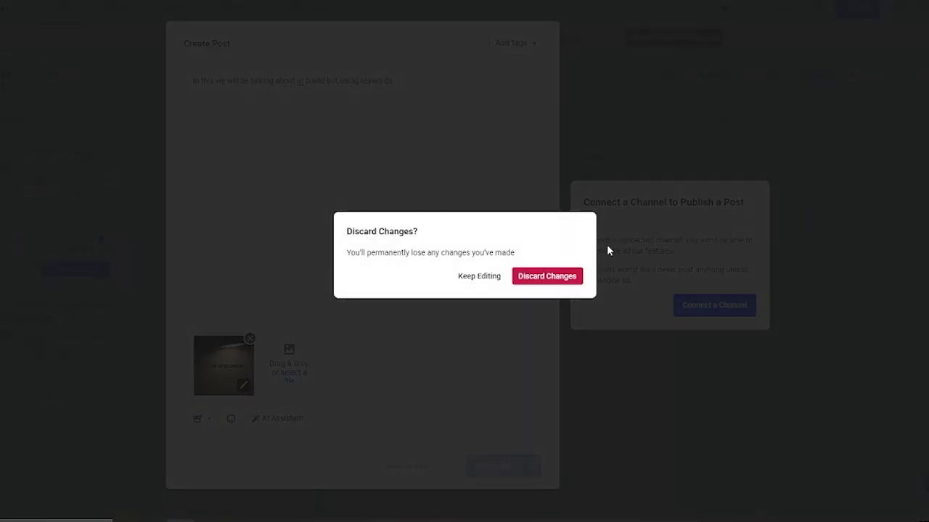
left_click(468, 277)
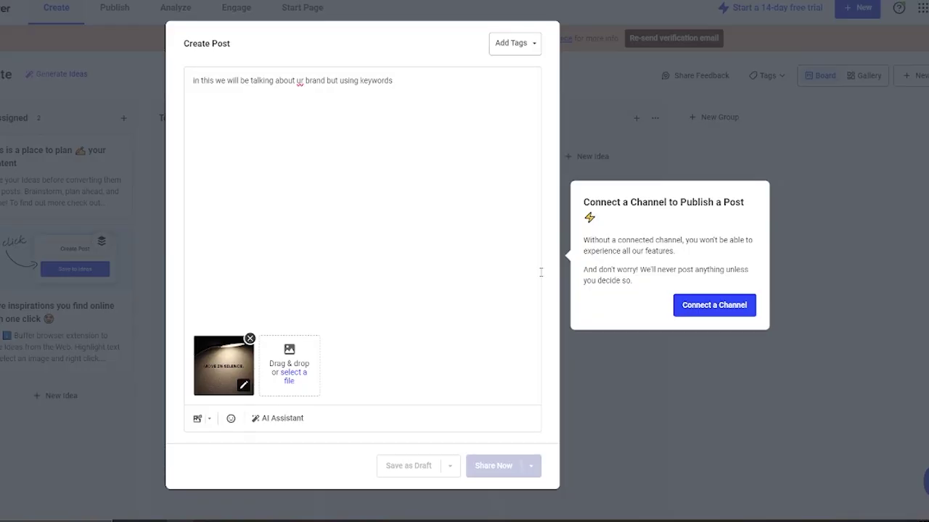
left_click(790, 328)
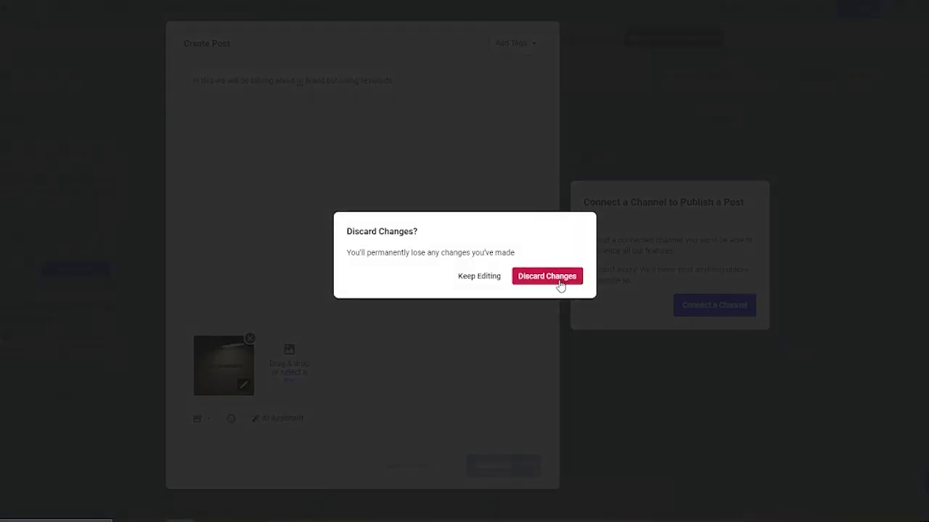
left_click(463, 276)
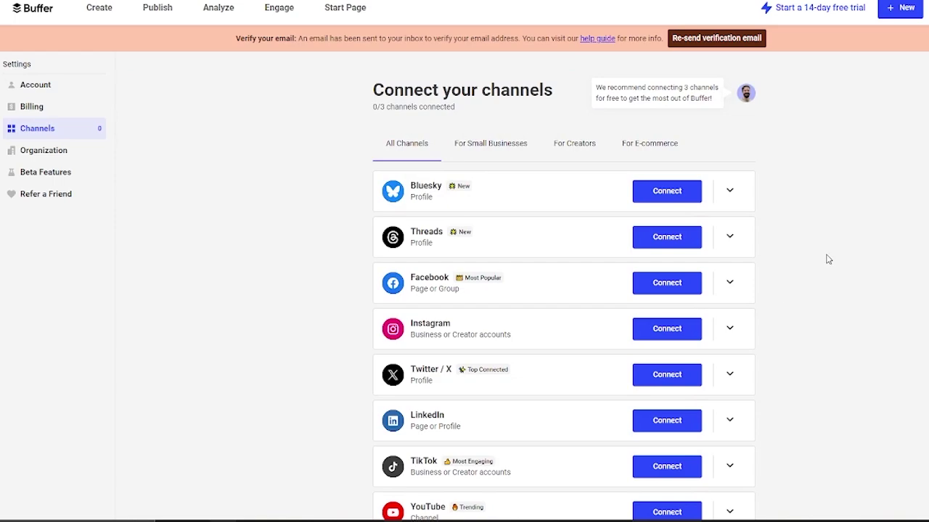
Scroll the Connect your channels page down to YouTube
scroll(829, 256, "down", 4)
scroll(829, 256, "up", 4)
scroll(915, 293, "down", 4)
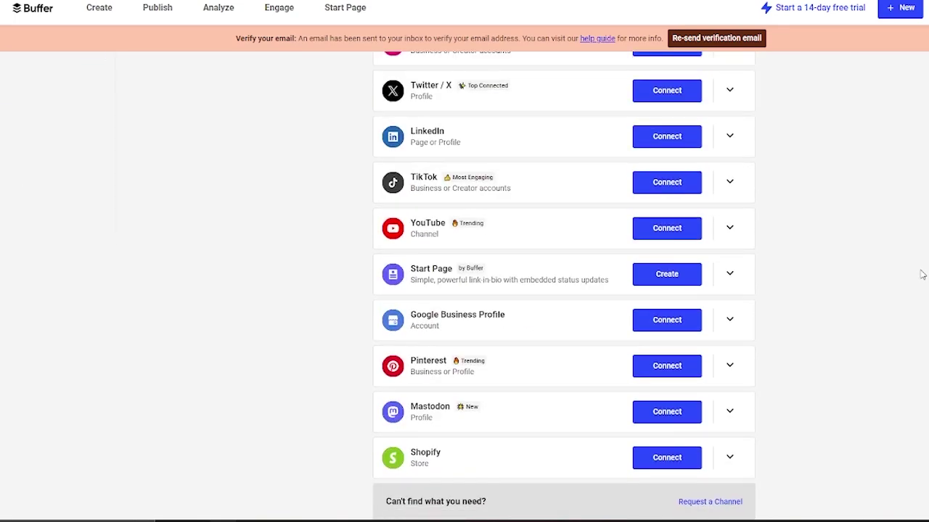
Start connecting YouTube and sign in with the existing Google account and its password
left_click(686, 238)
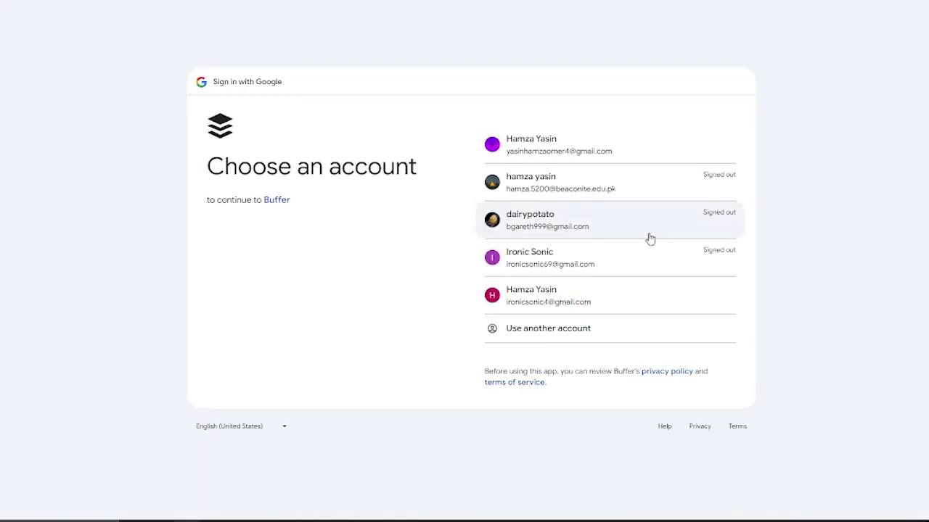
left_click(615, 226)
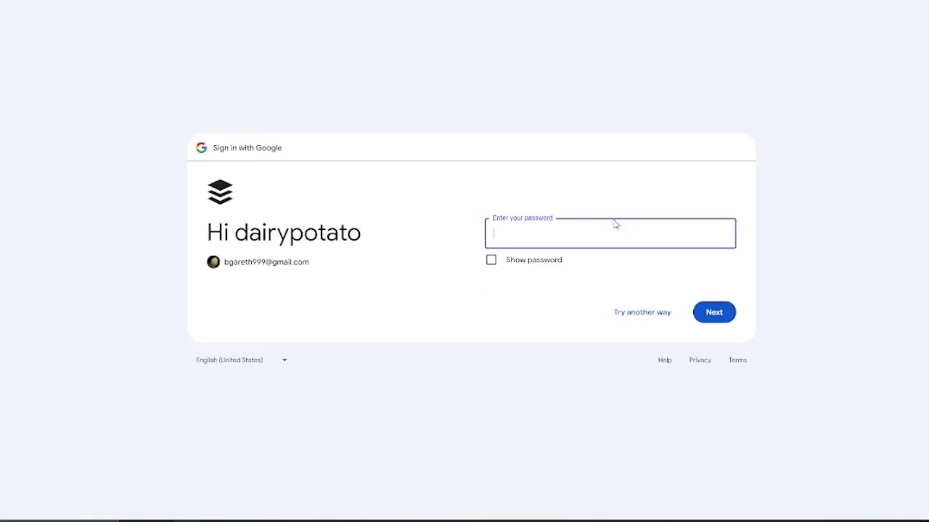
type("•••••••••")
key("Return")
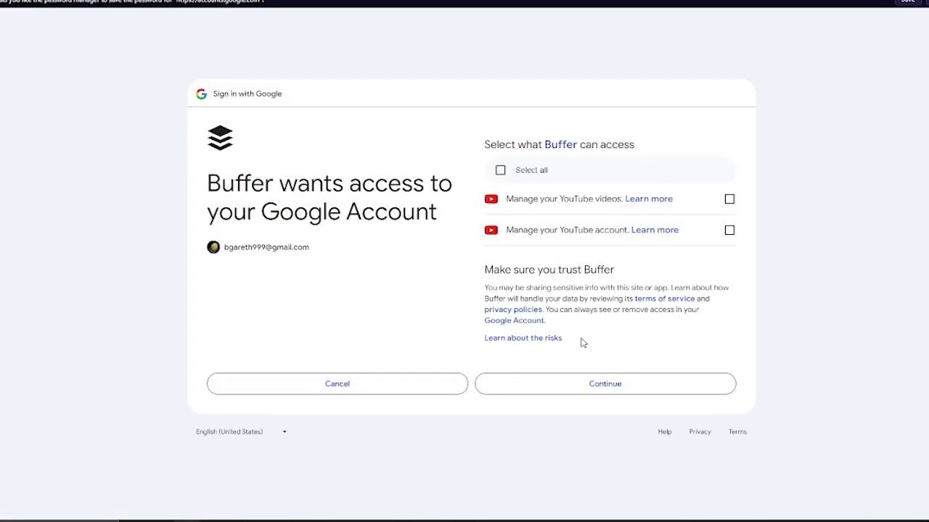
Grant Buffer all requested YouTube permissions and start connecting the channel
left_click(501, 170)
left_click(624, 388)
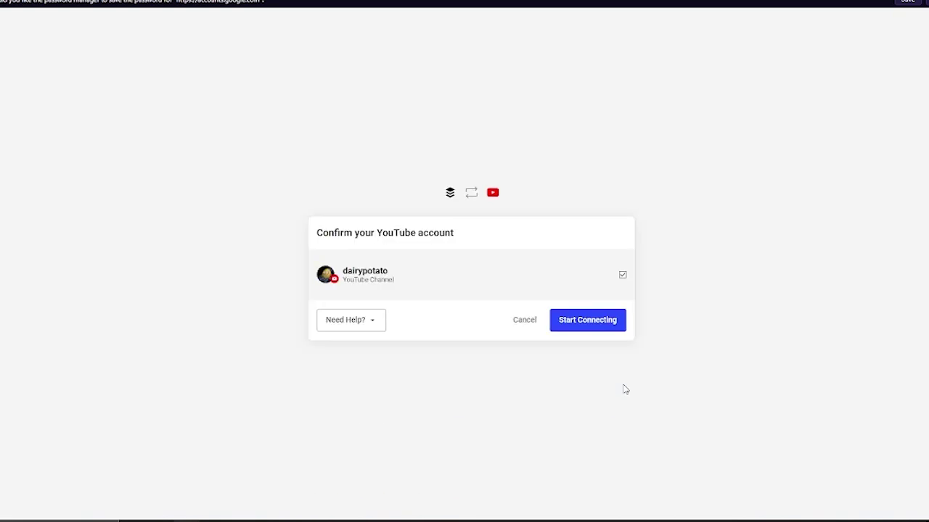
left_click(596, 323)
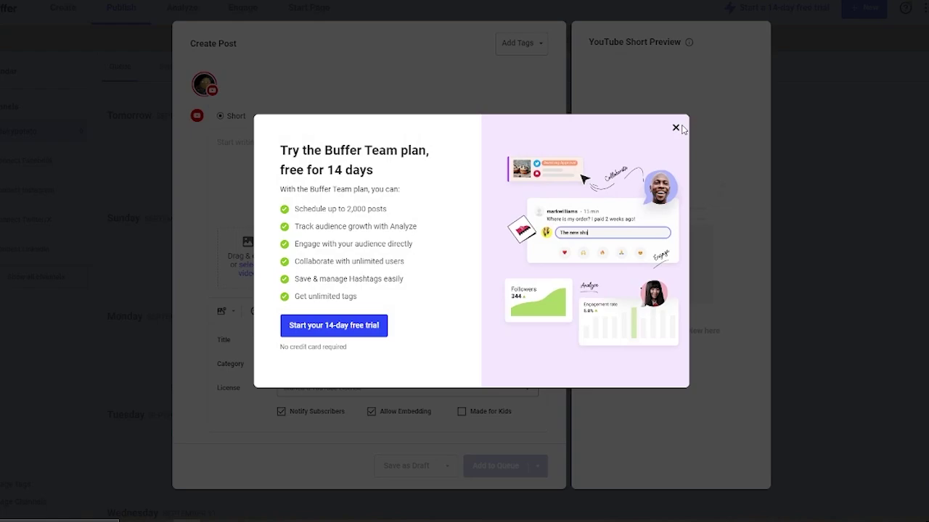
Dismiss the trial offer, type the Short's caption text and try attaching the downloaded jpeg
left_click(675, 129)
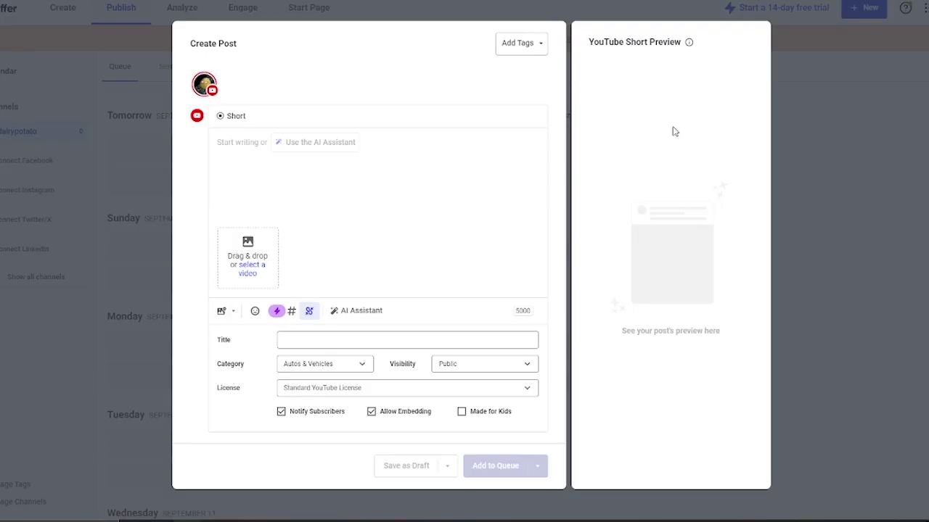
left_click(359, 161)
type("ghj jhghg j")
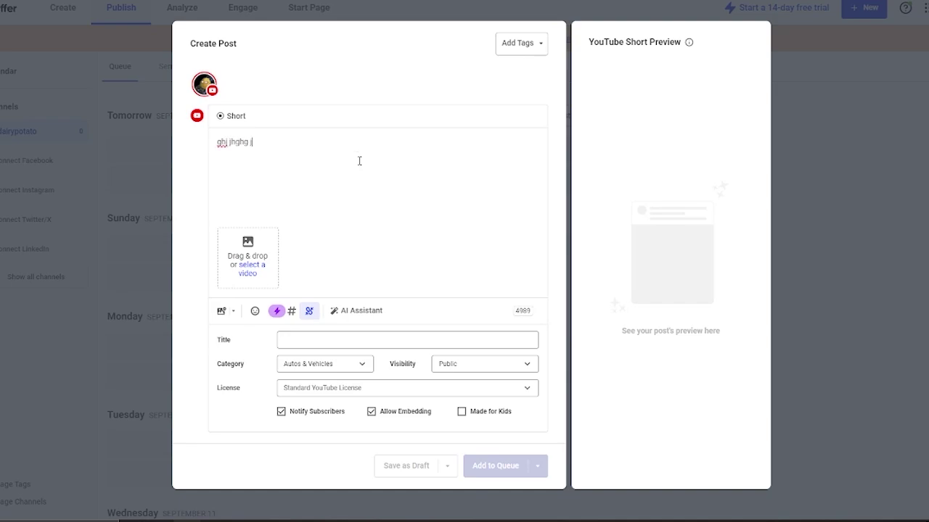
type("yfuyfghgqfgfghfghgh hg fjhjh hj jh")
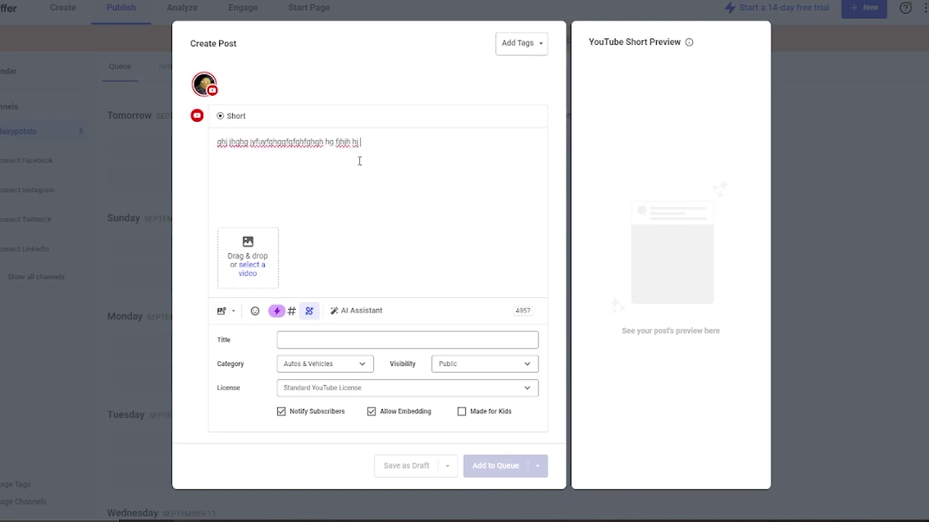
left_click(250, 258)
left_click(230, 362)
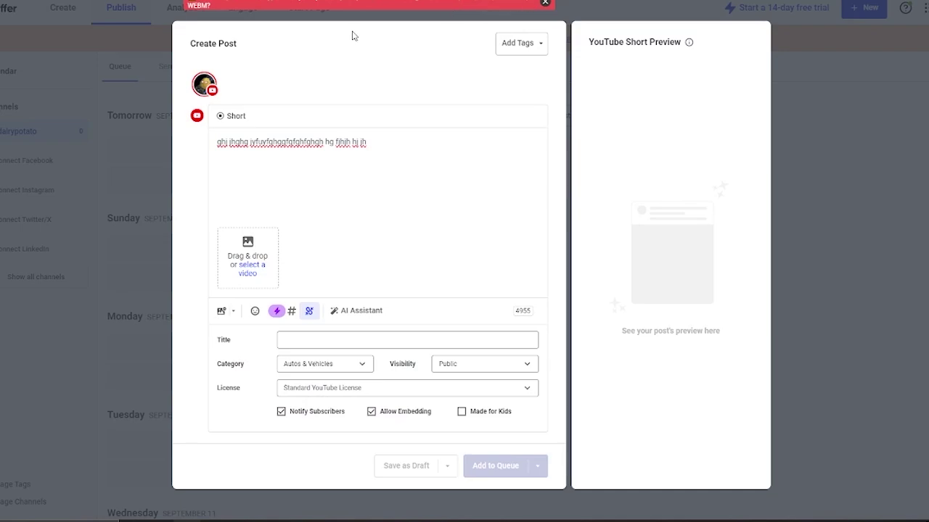
Set title 'seo', category Entertainment and Standard YouTube License, then bring up recent downloads
left_click(337, 335)
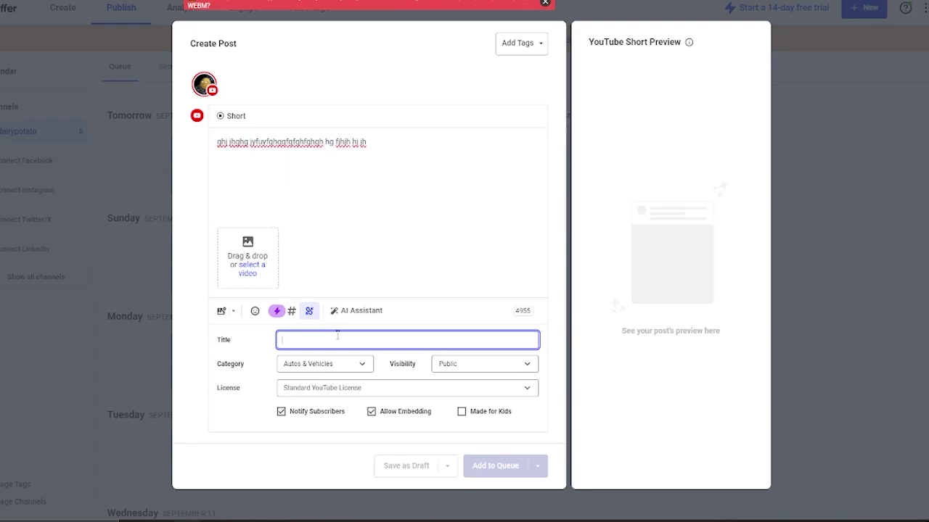
type("seo")
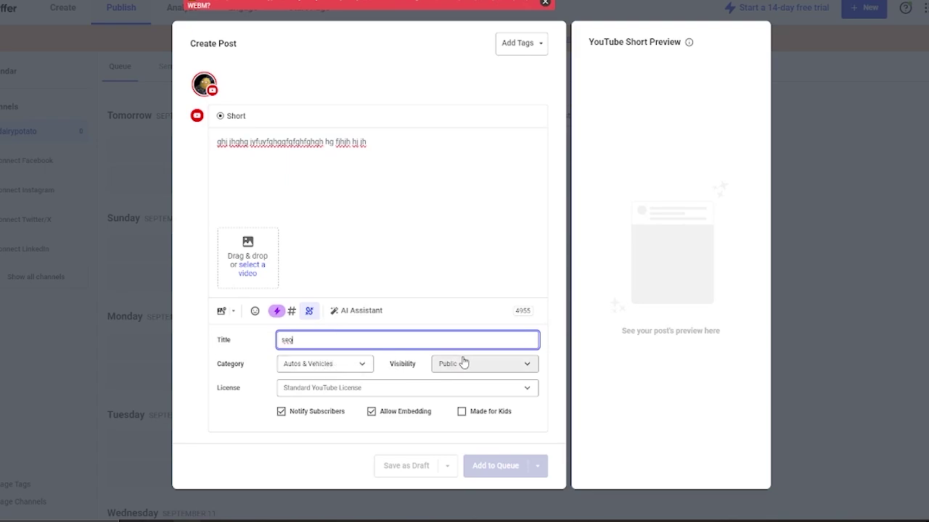
left_click(336, 368)
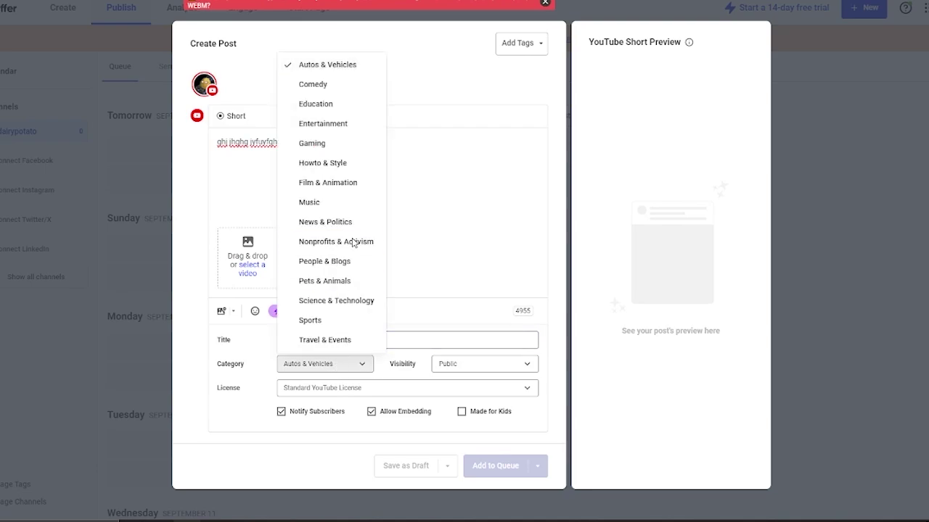
left_click(341, 125)
left_click(357, 390)
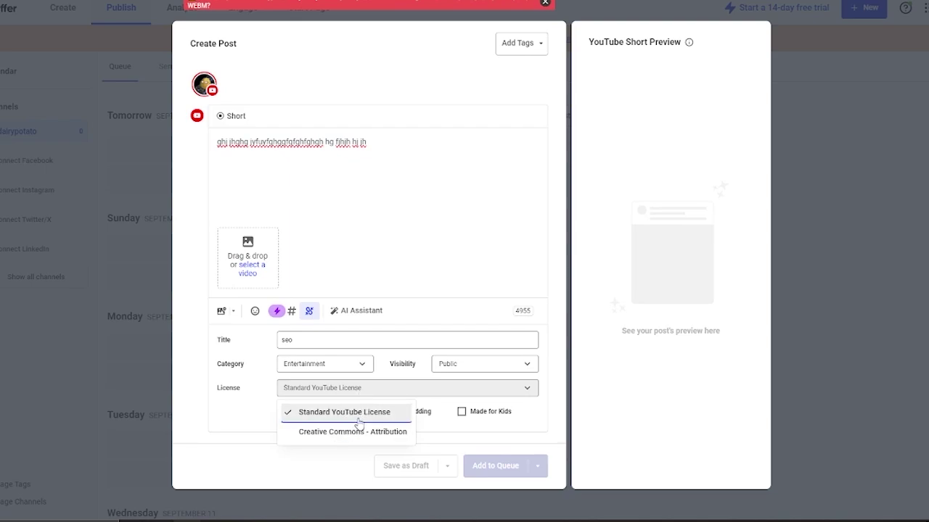
left_click(357, 423)
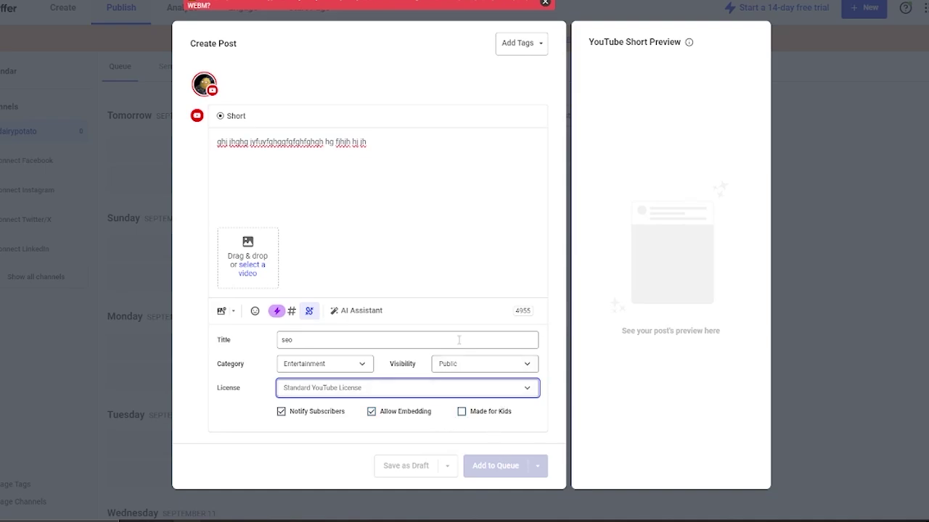
left_click(447, 211)
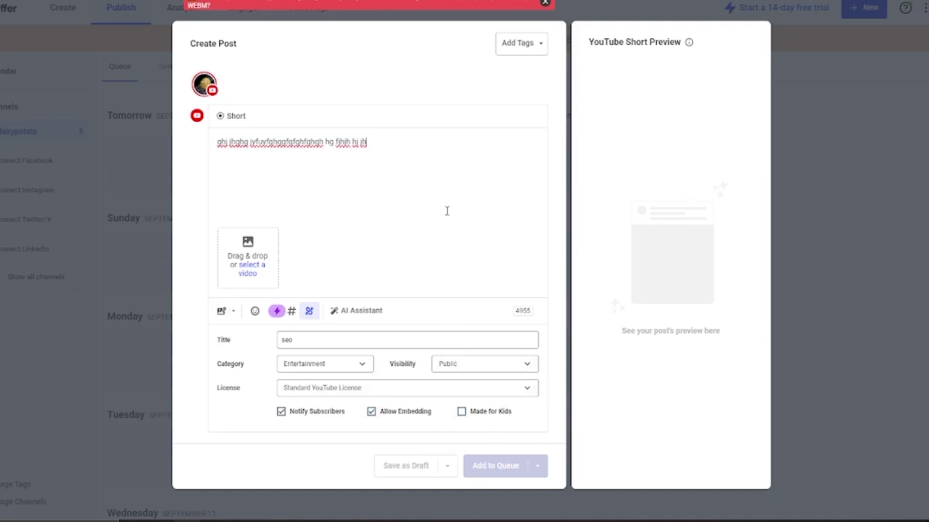
left_click(254, 261)
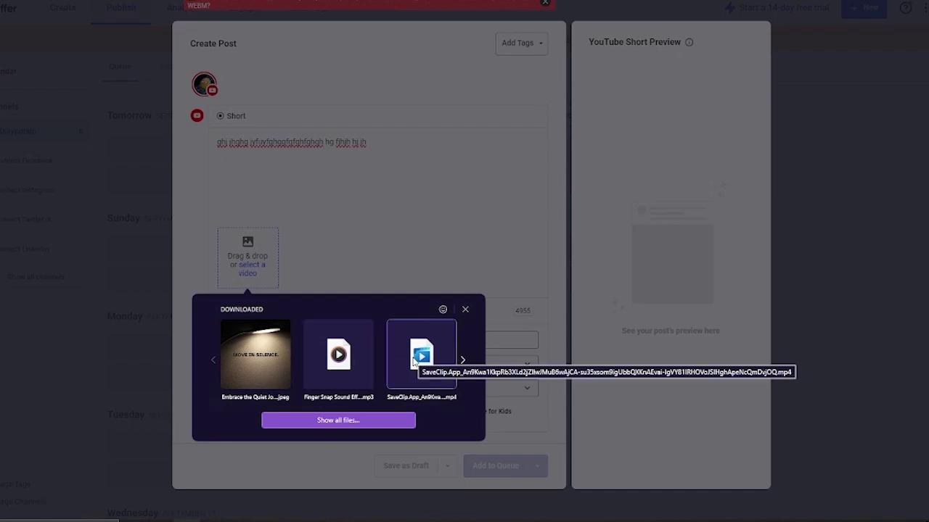
Attach the SaveClip MP4 and queue the Short for September 7 at 12:22 PM
left_click(421, 355)
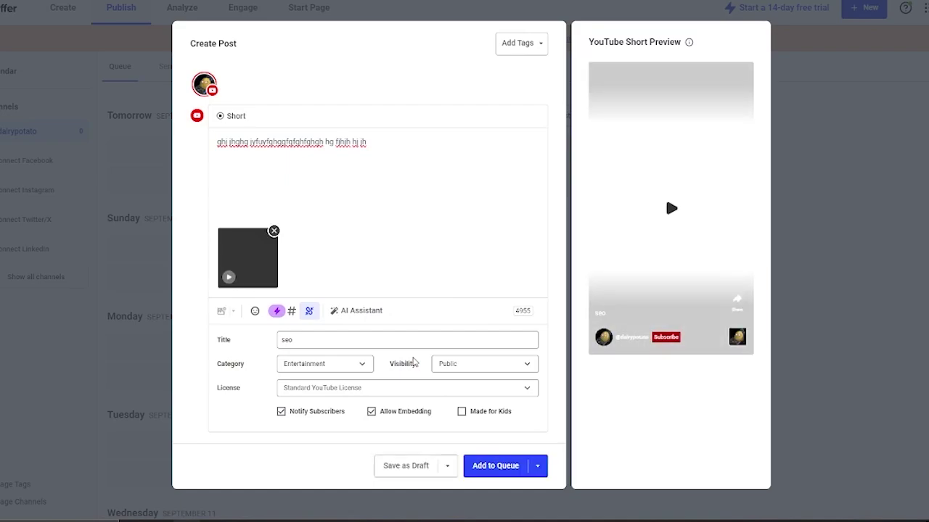
left_click(492, 465)
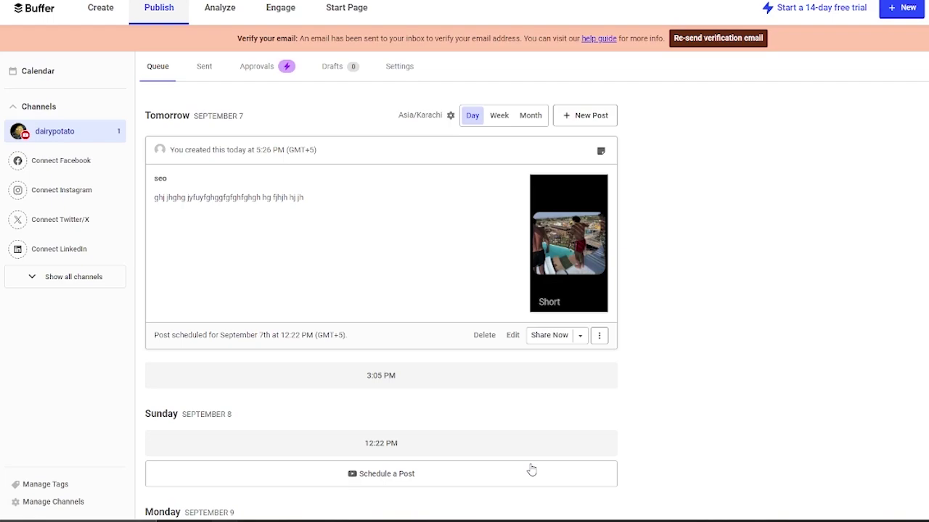
Open a new post in the October 12 queue slot and discard it empty
scroll(684, 358, "down", 20)
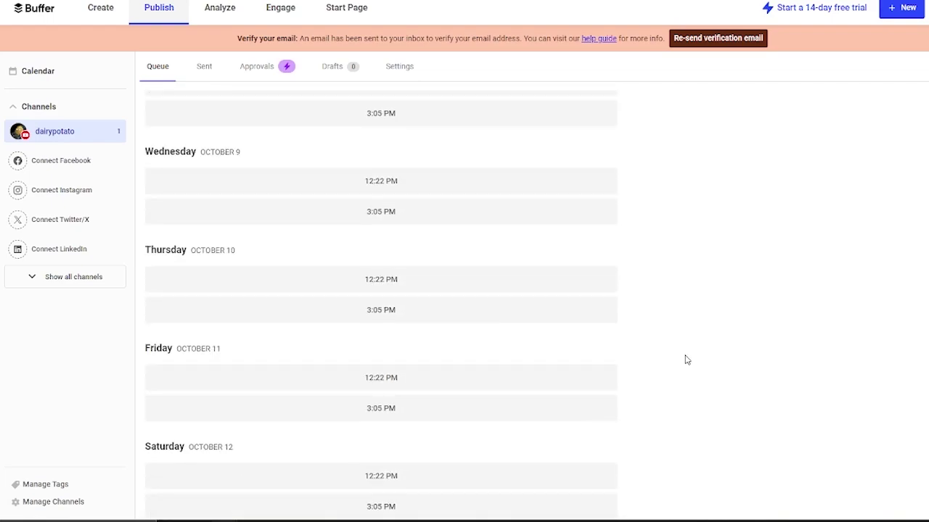
scroll(686, 360, "down", 3)
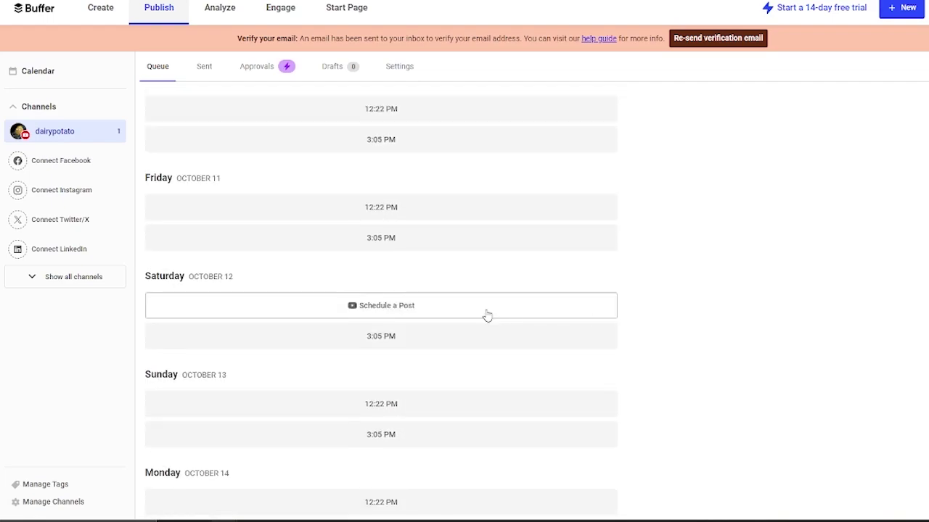
left_click(486, 316)
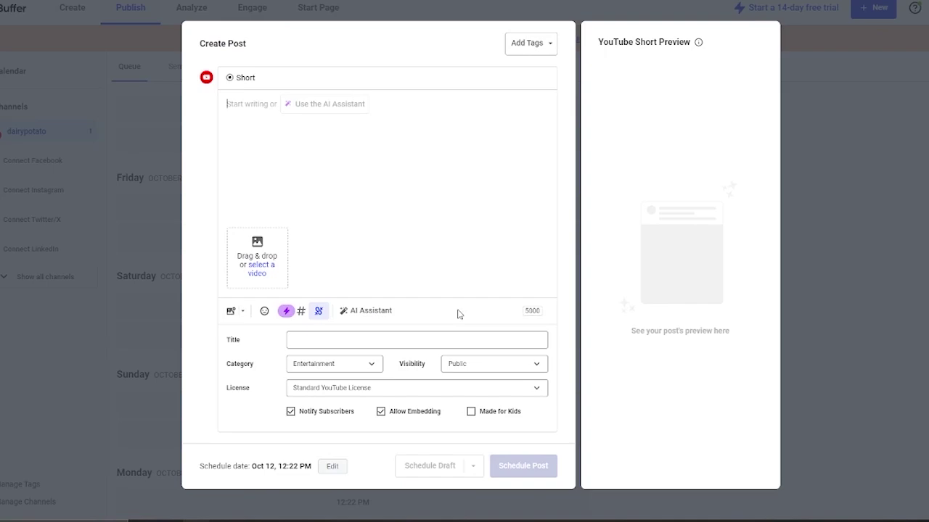
left_click(875, 209)
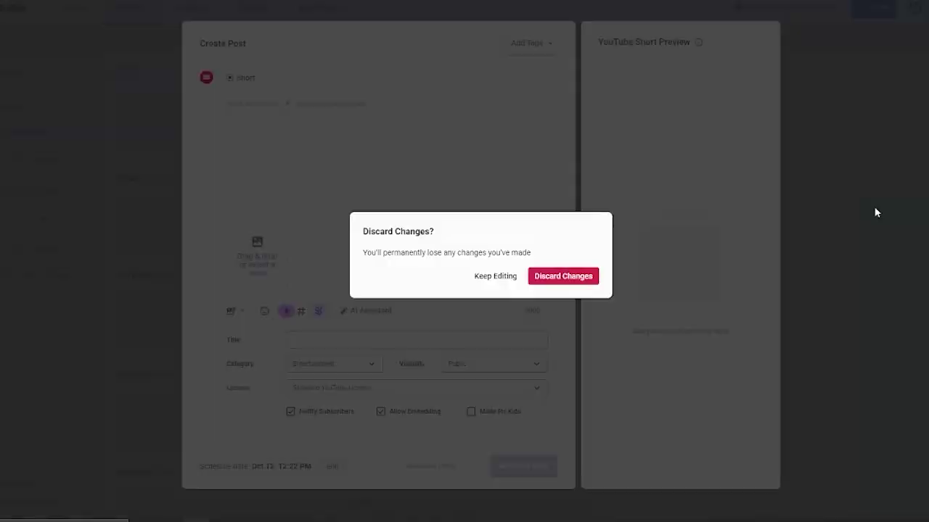
left_click(537, 276)
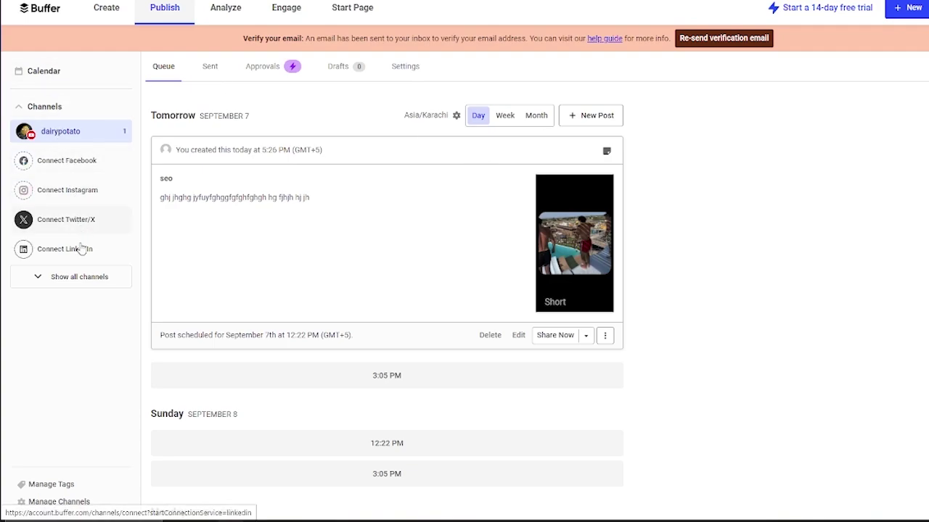
Show all connectable channel types, then return to the Create ideas board
left_click(76, 277)
scroll(82, 363, "down", 1)
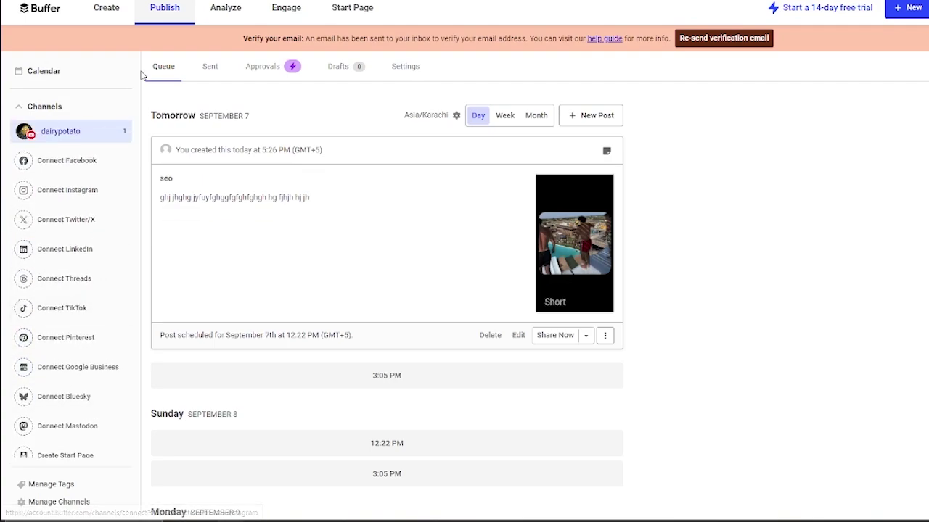
left_click(105, 15)
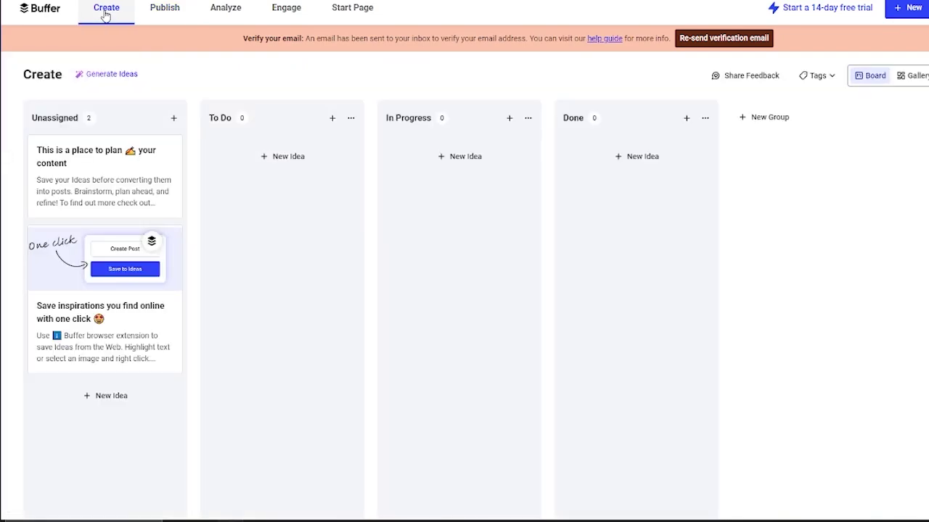
Show the Publish calendar's Sep 1 – 7, 2024 week with the channel's one queued post
left_click(156, 8)
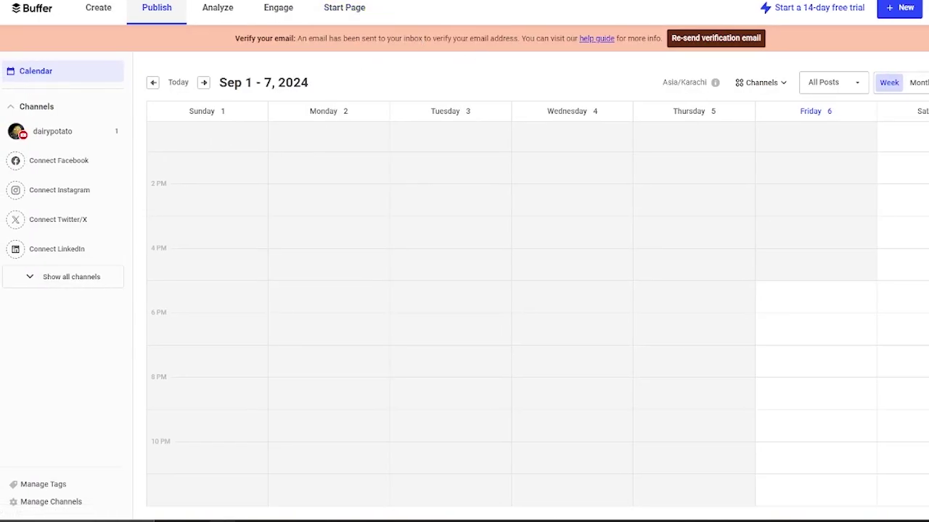
Browse the Start Page starting templates such as Traveler, Flowers shop and Pizza
left_click(344, 7)
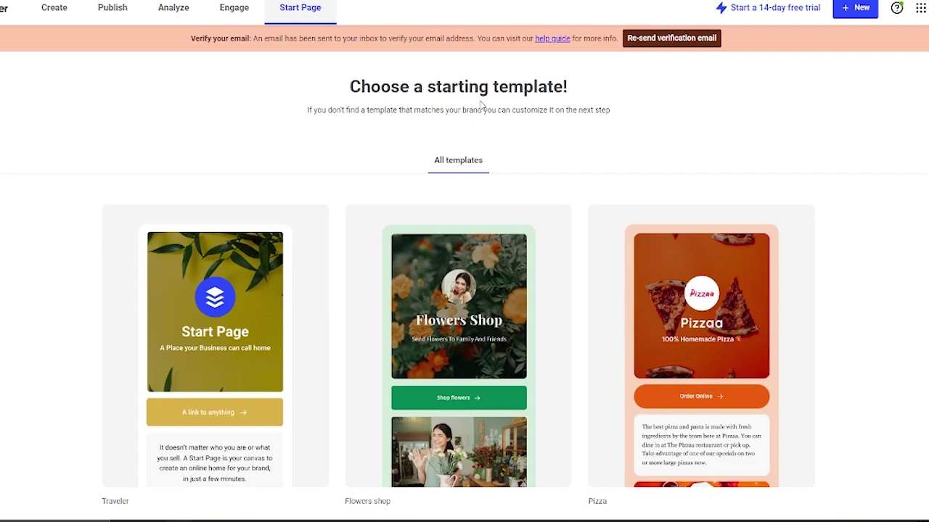
scroll(560, 197, "down", 8)
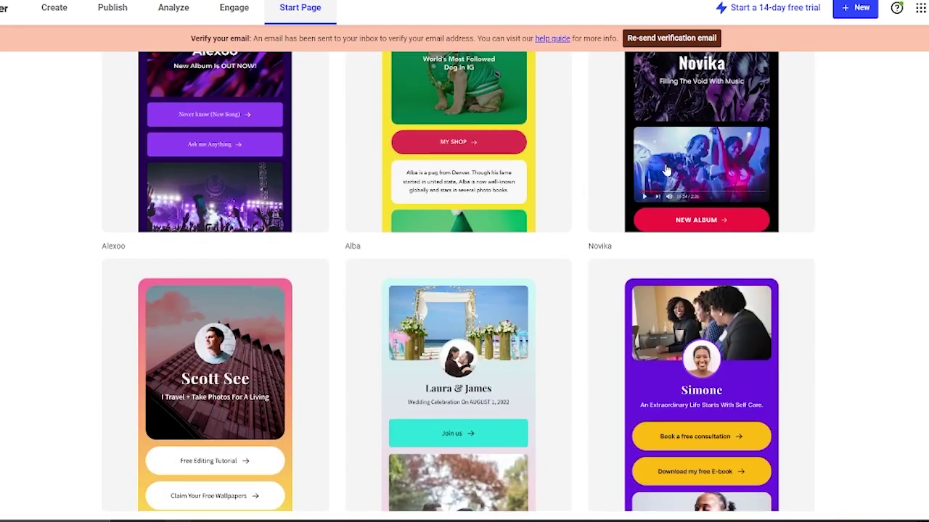
scroll(846, 338, "down", 8)
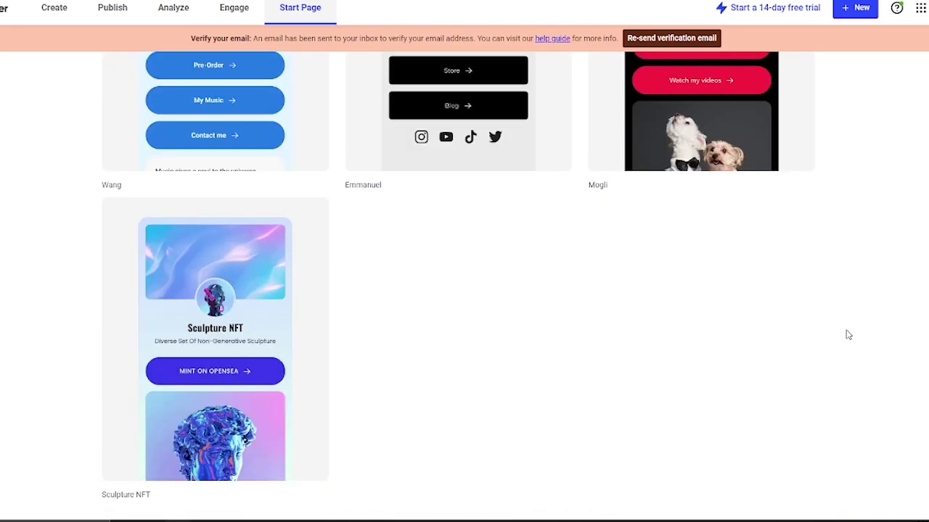
scroll(848, 337, "up", 3)
scroll(848, 337, "down", 4)
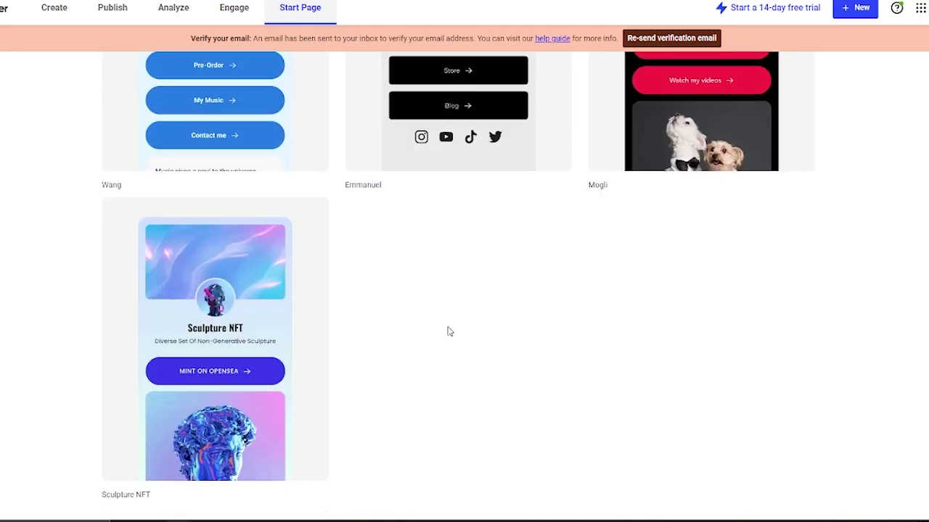
scroll(515, 305, "up", 15)
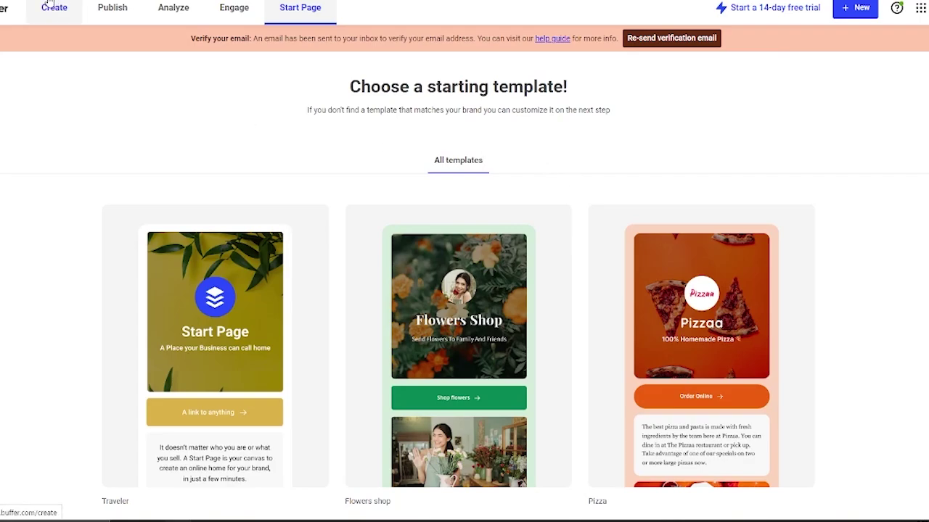
Return via the Buffer logo to the channel queue holding the September 7 YouTube Short
left_click(21, 7)
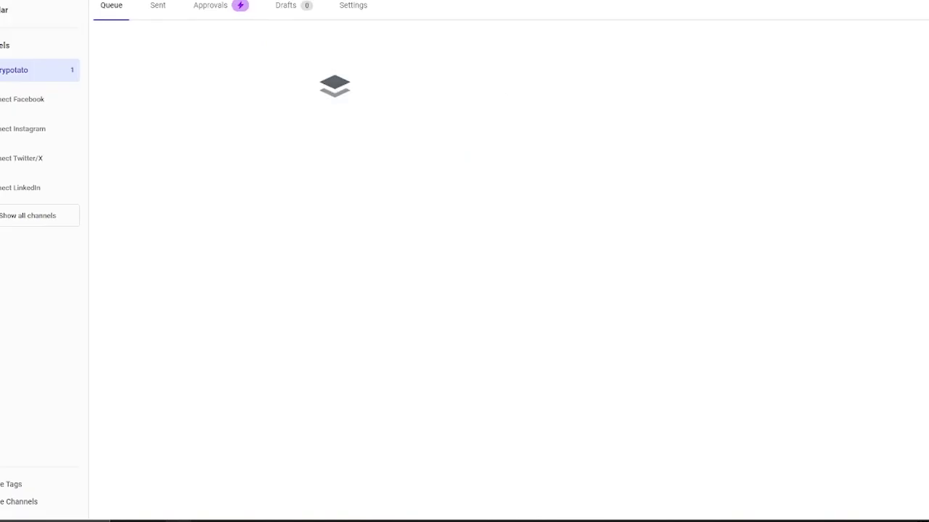